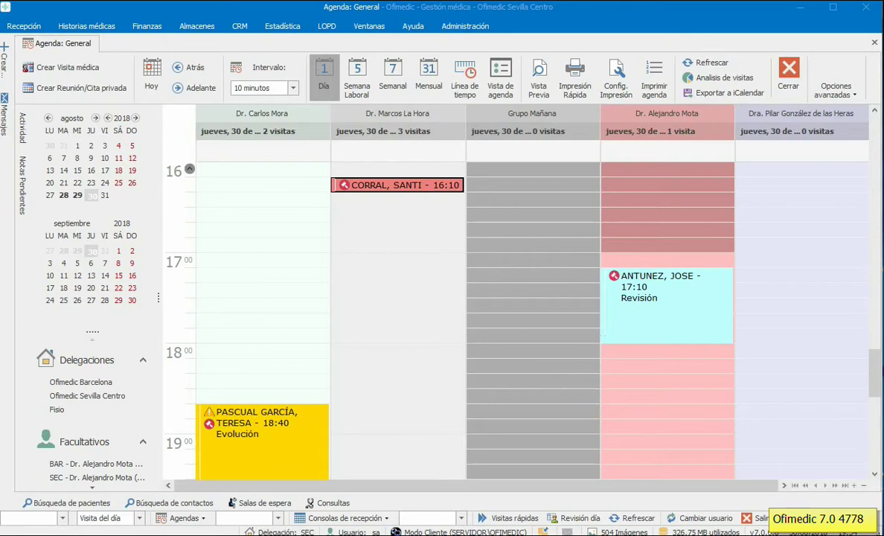
Open the medical history of the patient booked for the 14:40 Botox visit in the day's agenda.
scroll(872, 364, "up", 3)
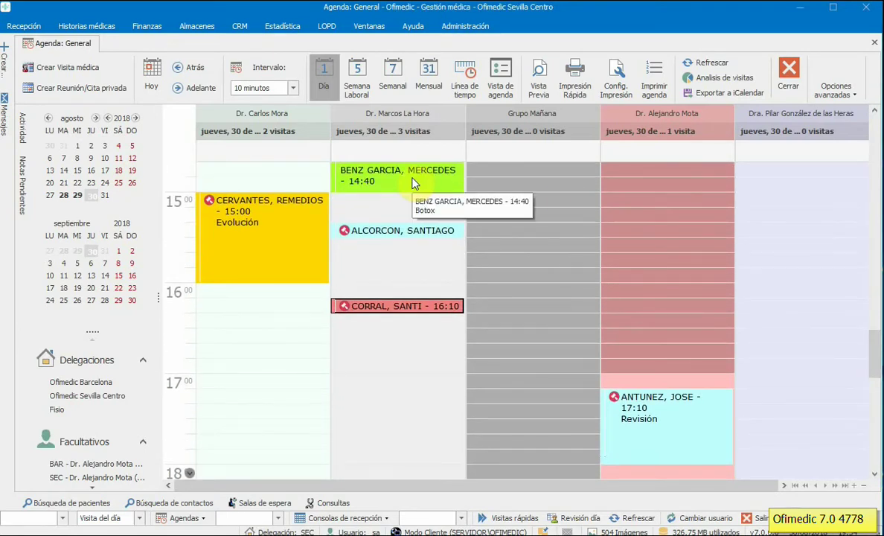
right_click(414, 183)
left_click(468, 488)
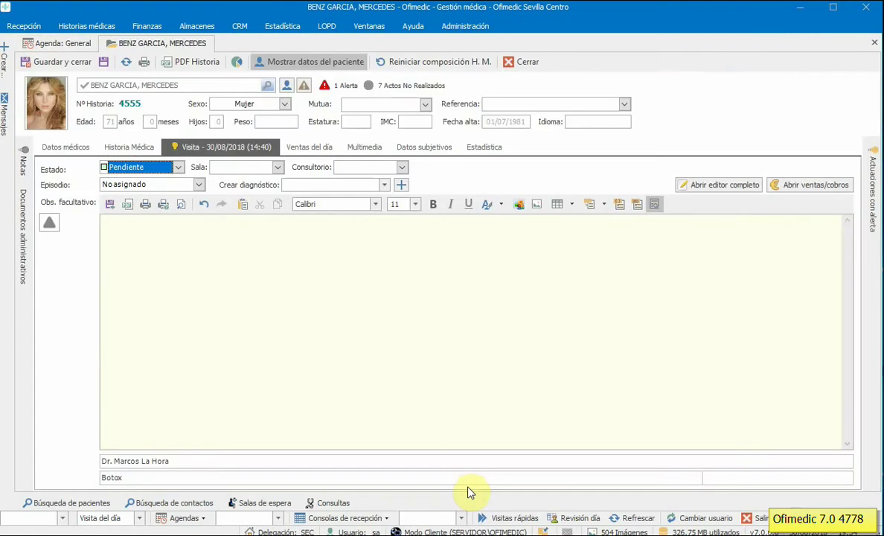
Review the patient's medical data, the 30/08/2018 visit sheet and the list of medical history entries.
left_click(63, 146)
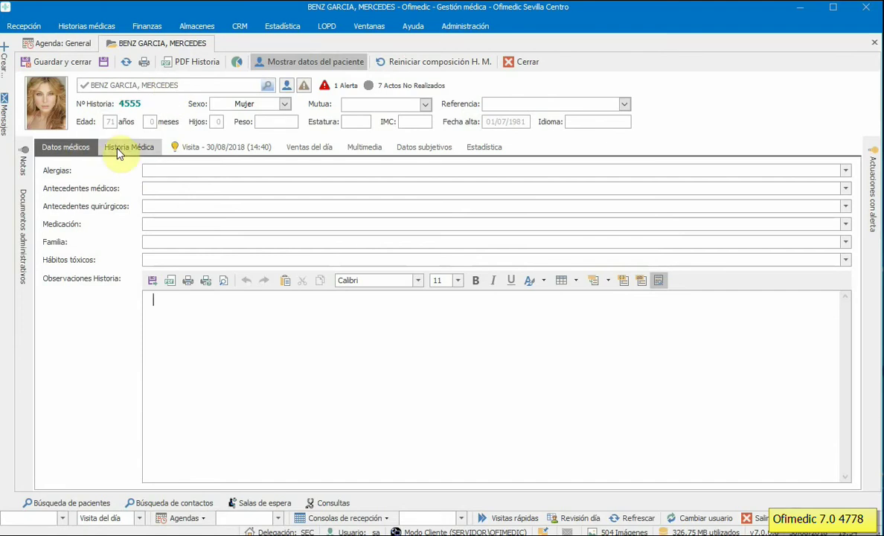
left_click(213, 148)
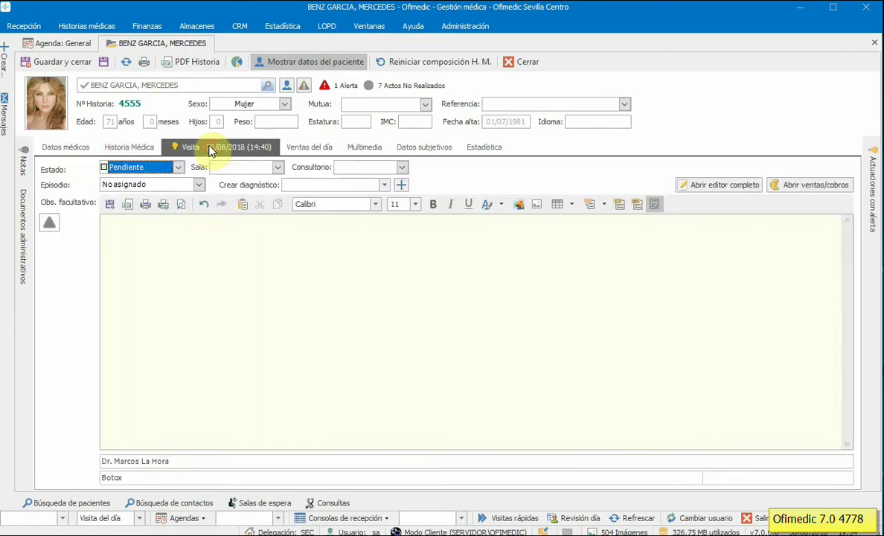
left_click(215, 244)
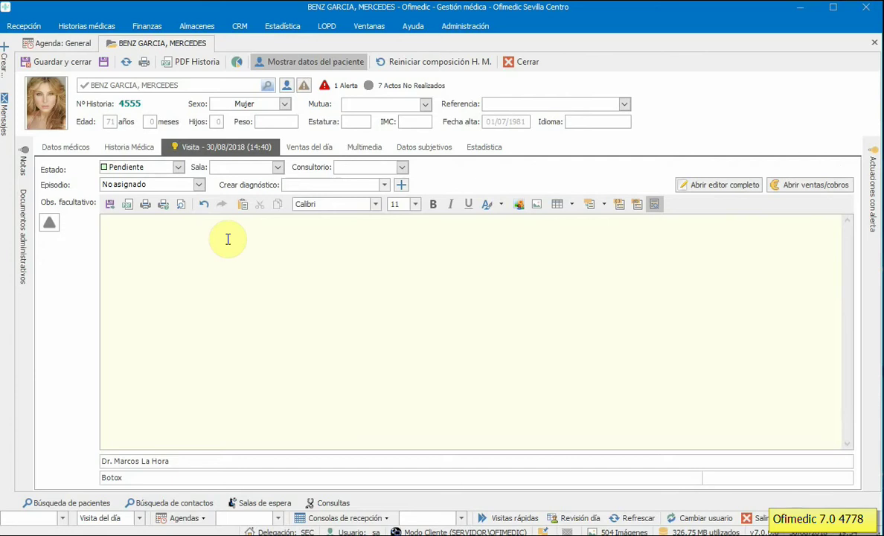
left_click(123, 149)
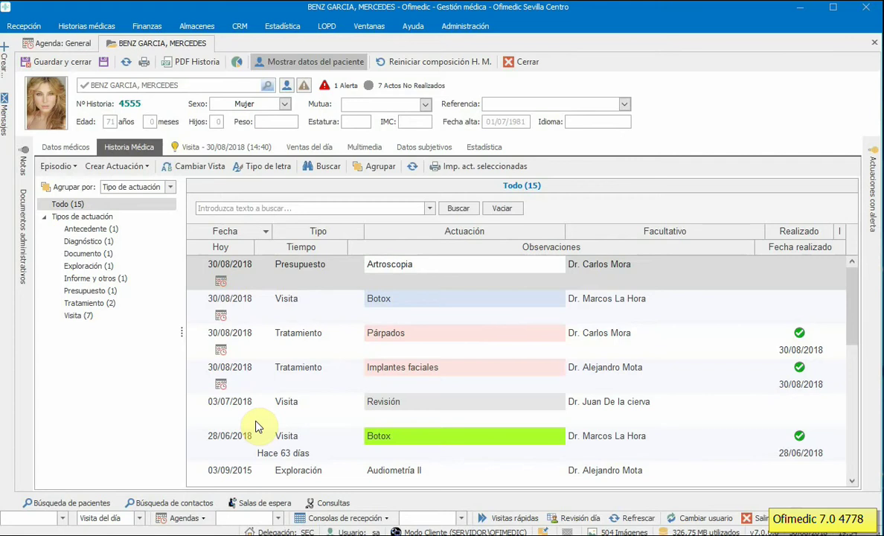
left_click(200, 149)
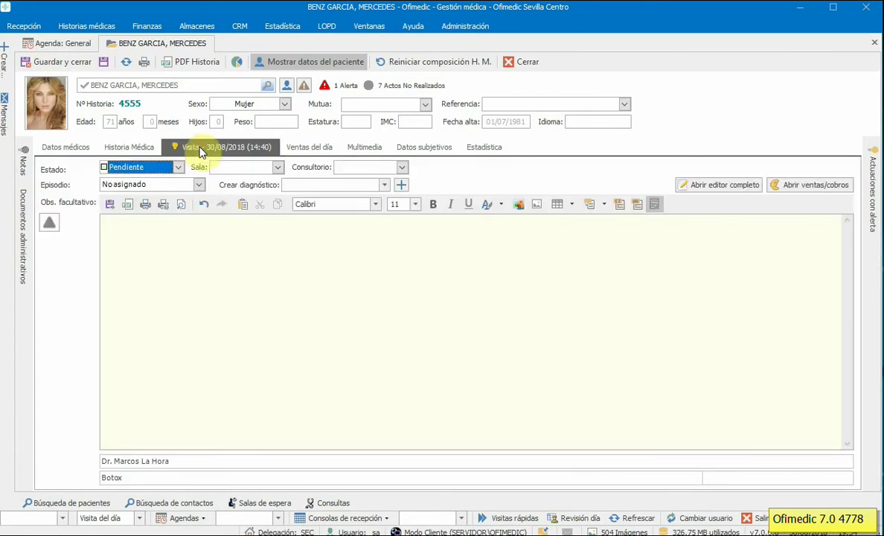
Look at the visit's sales and collections window, close it, and check the record's day sales and medical history.
left_click(794, 188)
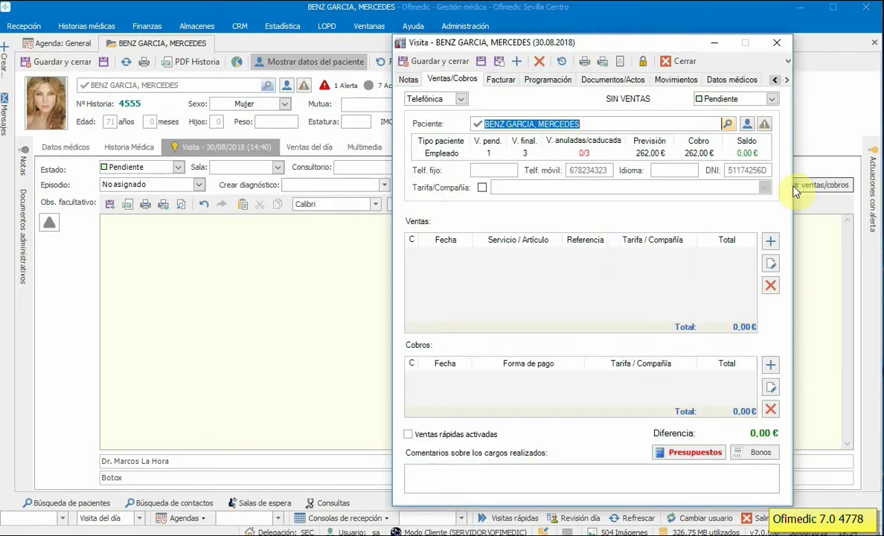
left_click(683, 61)
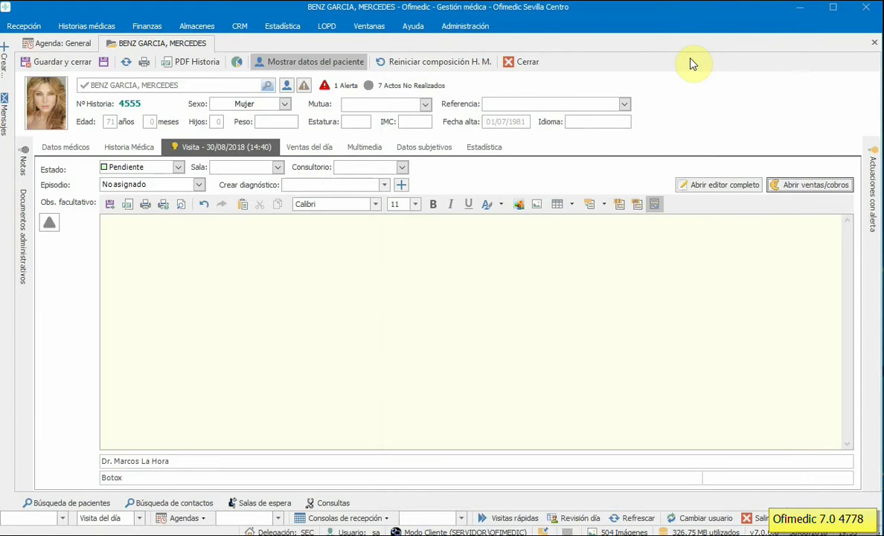
left_click(311, 151)
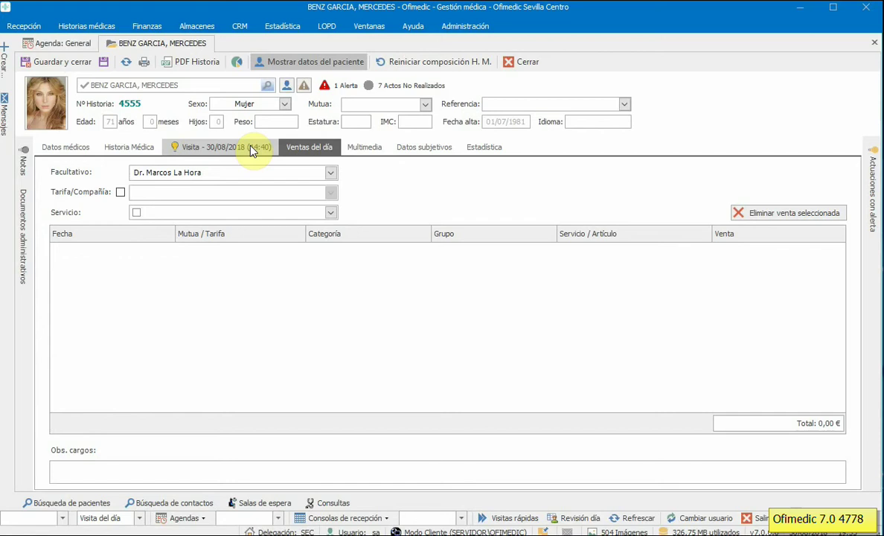
left_click(122, 148)
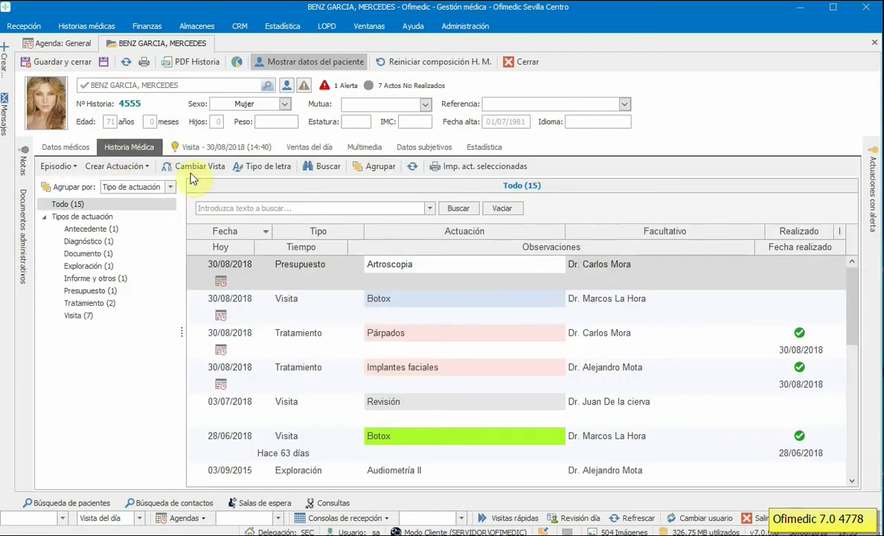
Enter the text "cvbcvb xcvb xcv" in the practitioner's observations of the 30/08/2018 visit.
left_click(221, 148)
type("cvb")
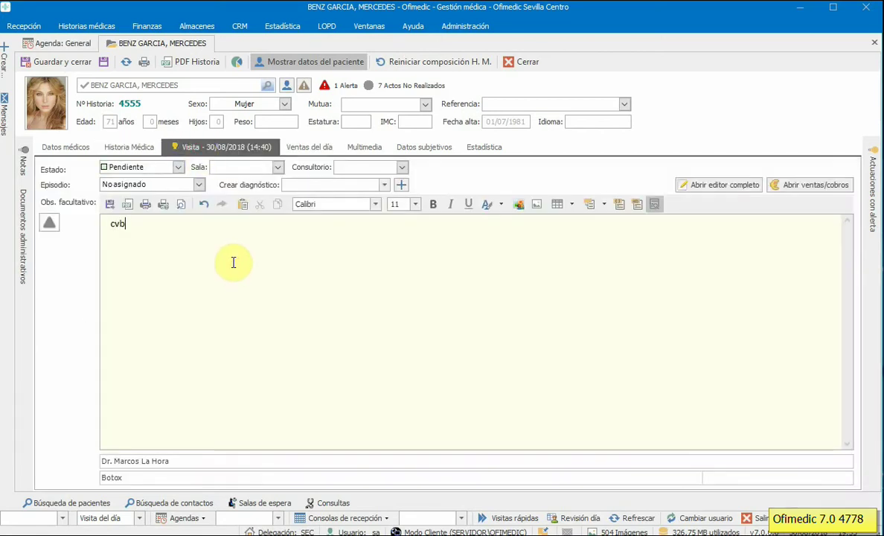
type("cvb xcvb xcv")
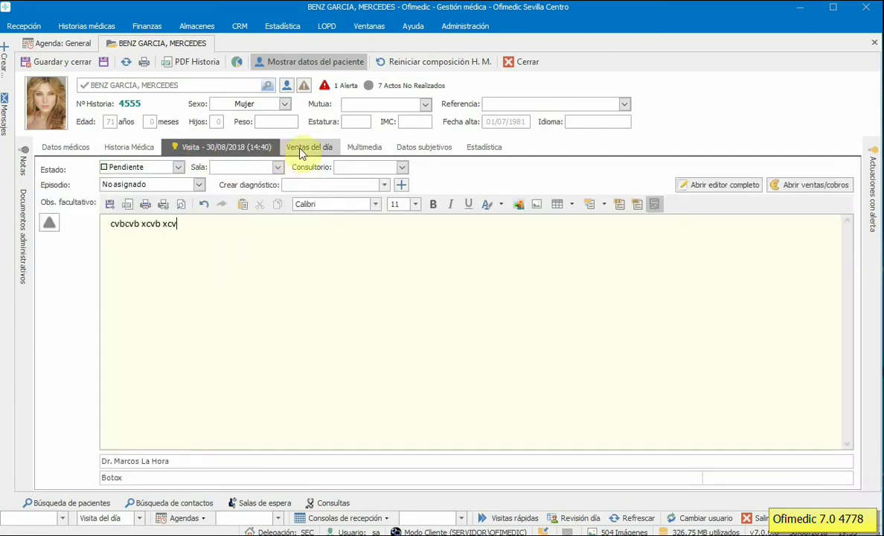
Add the "Sesión rehabolitación" service to the patient's sales of the day.
left_click(302, 149)
left_click(331, 213)
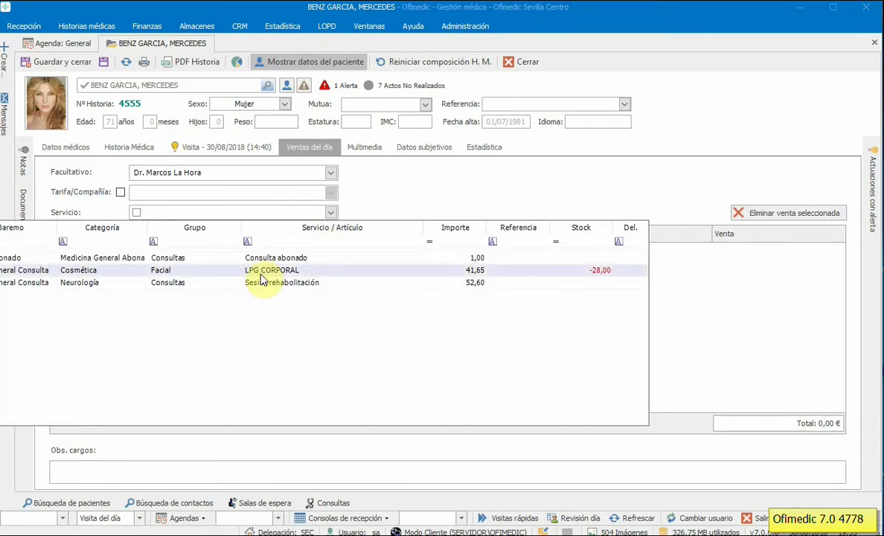
left_click(291, 283)
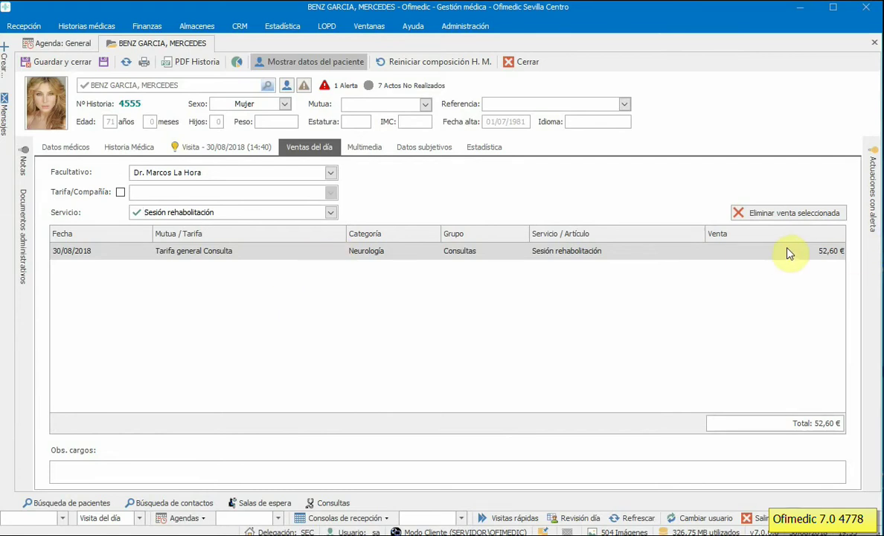
left_click(121, 193)
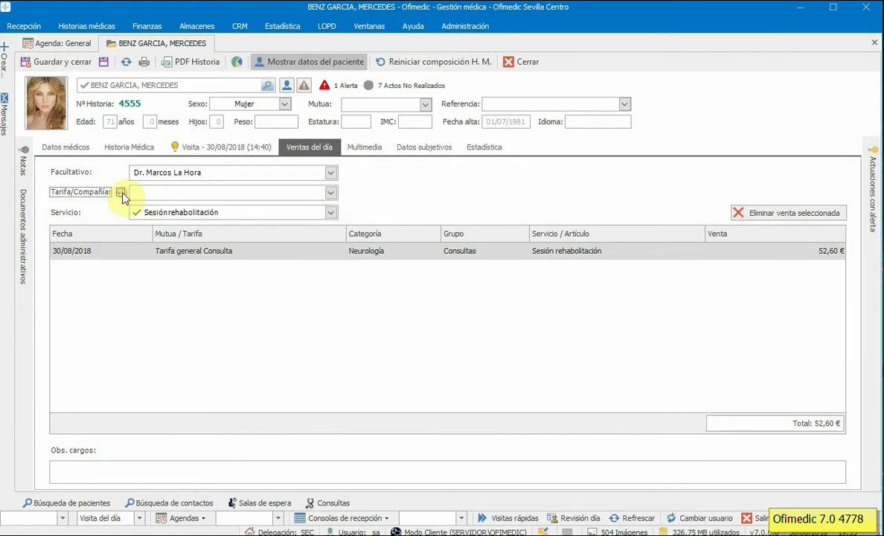
left_click(332, 193)
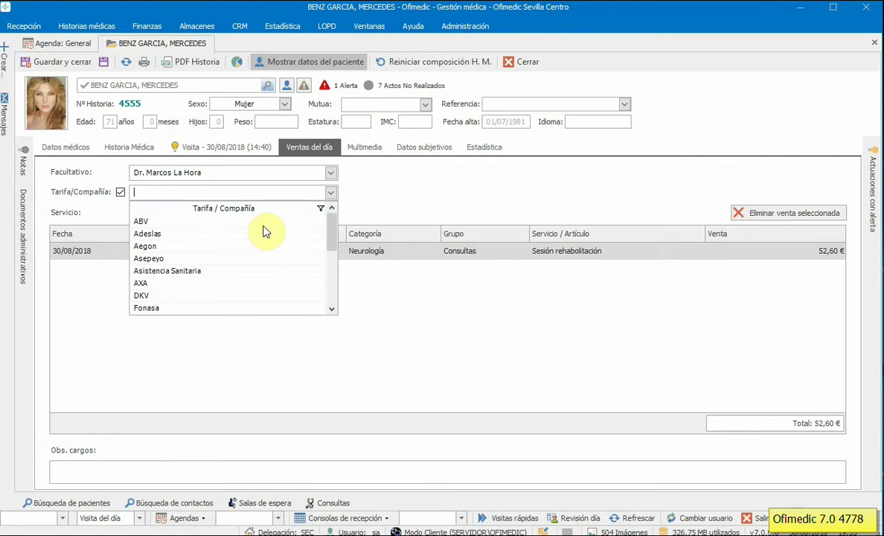
left_click(121, 192)
left_click(120, 192)
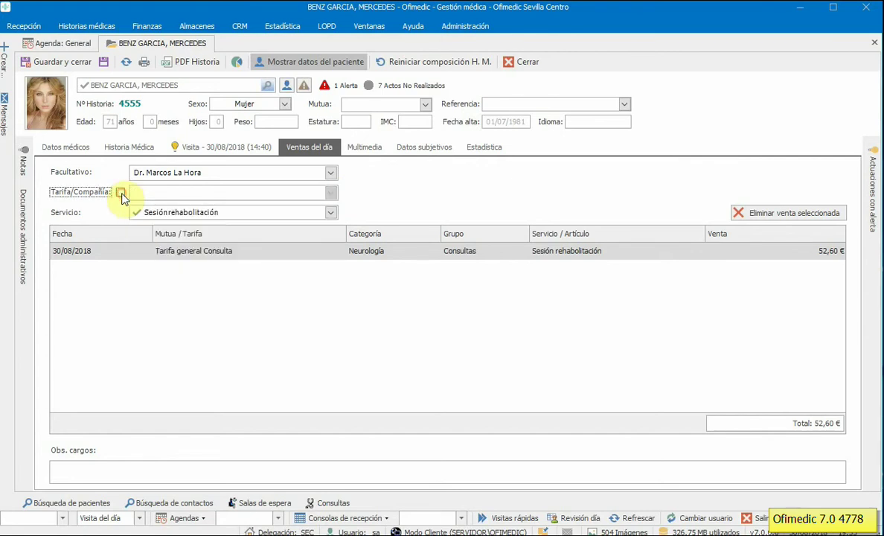
Add the "LPG CORPORAL" service to the patient's sales of the day, and save and close the record.
left_click(330, 212)
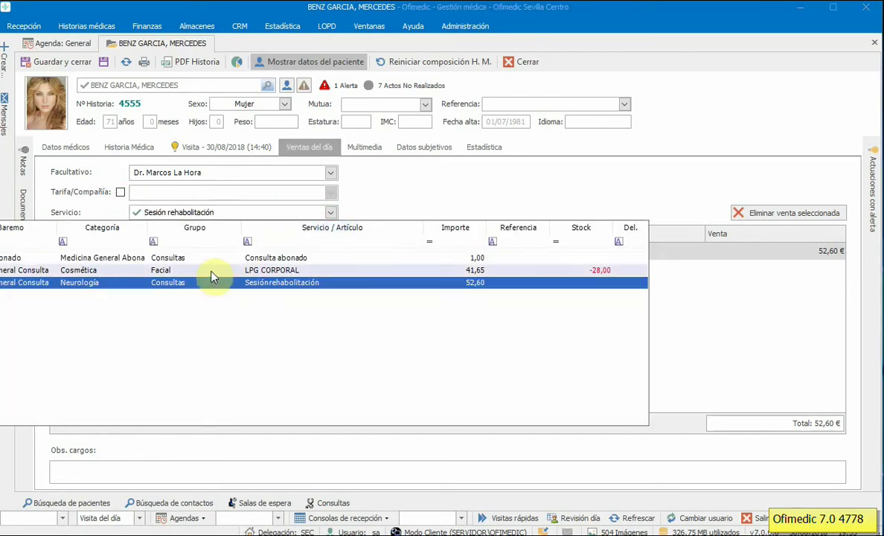
left_click(249, 271)
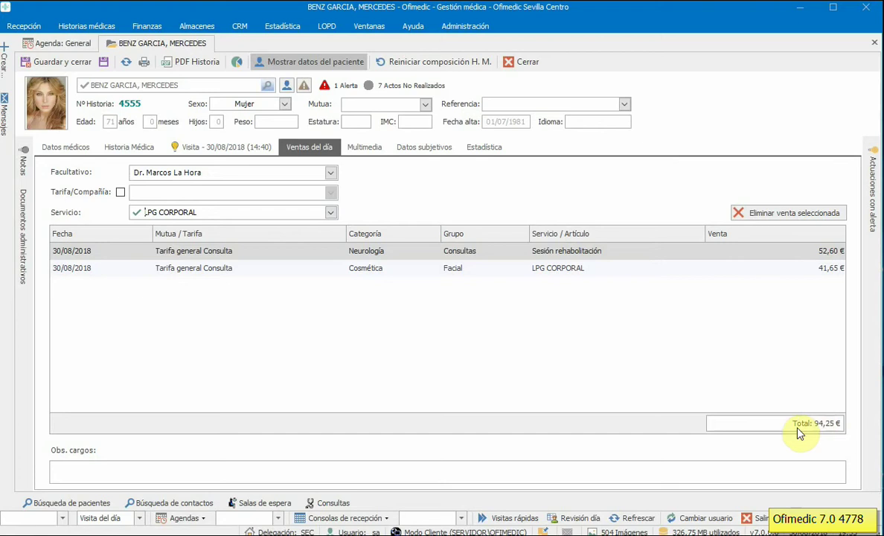
left_click(492, 470)
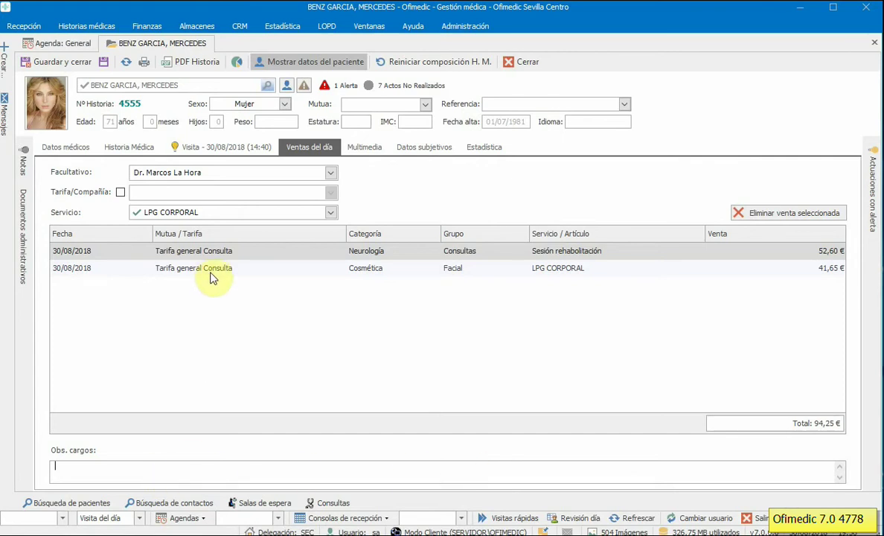
left_click(215, 253)
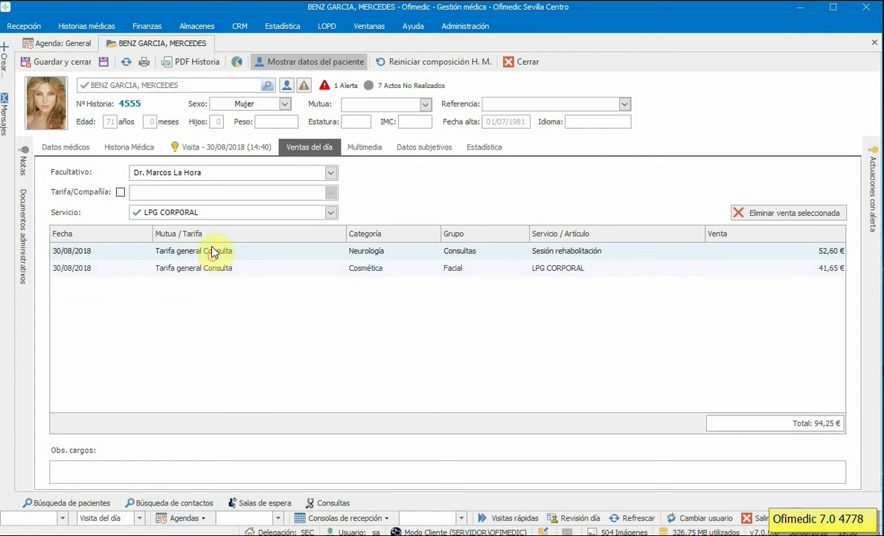
left_click(58, 66)
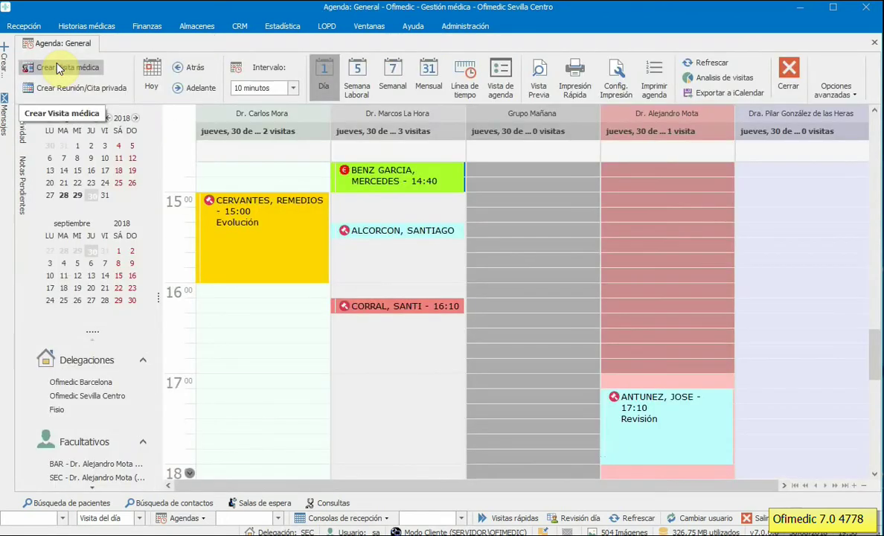
Open the 14:40 visit from the agenda, examine its sales lines, collections and charge comments, and close the visit.
double_click(362, 173)
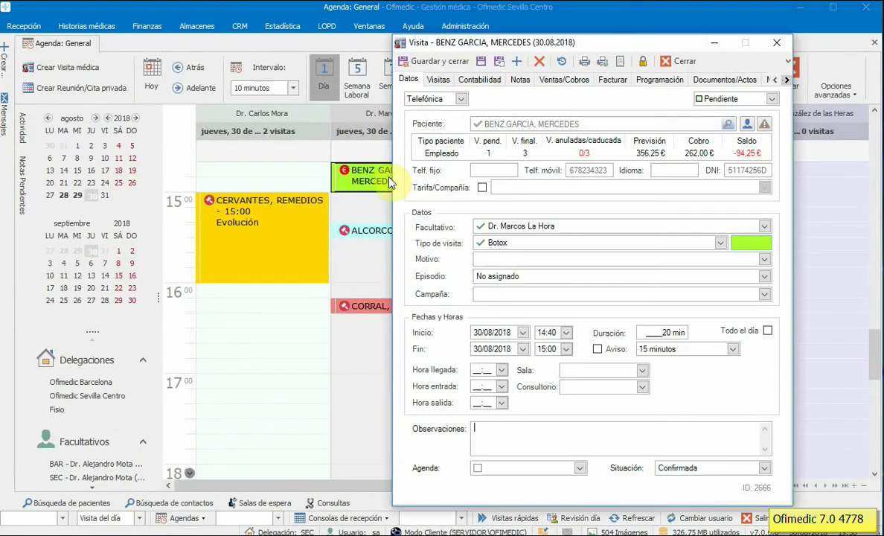
left_click(561, 80)
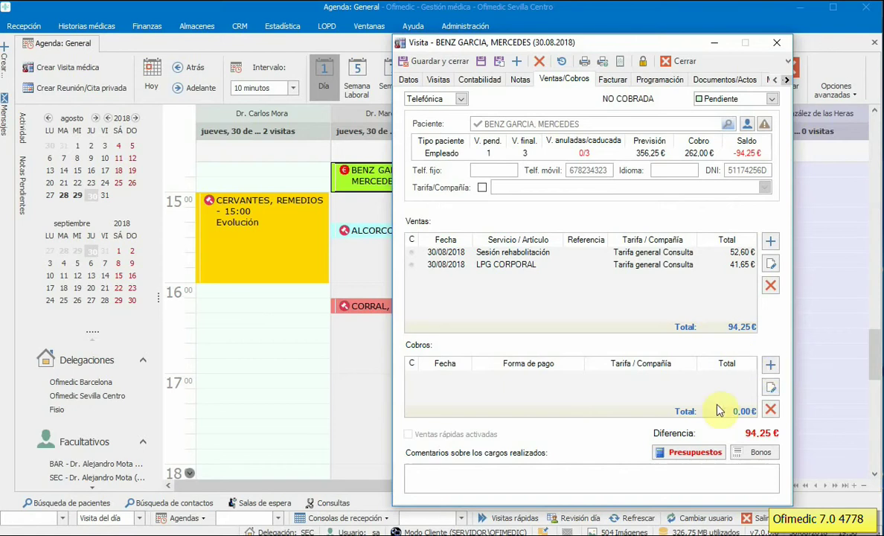
left_click(449, 471)
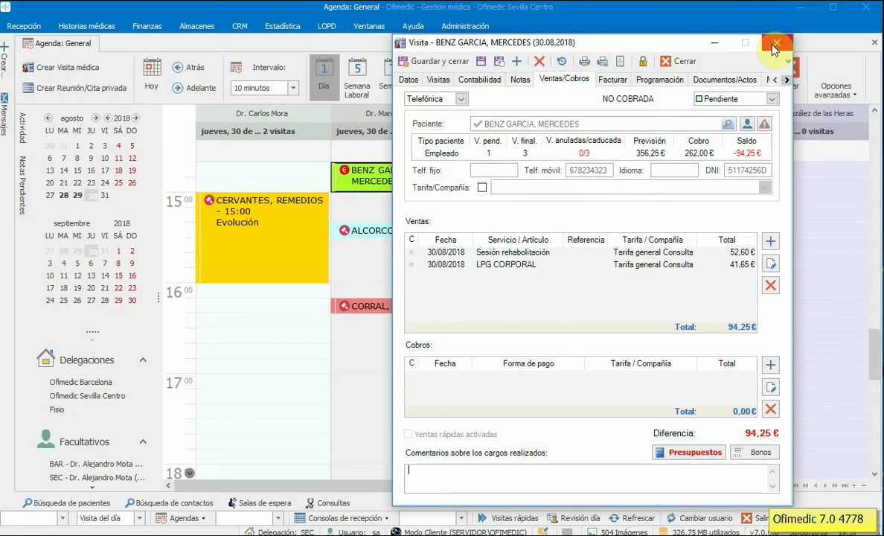
left_click(567, 265)
left_click(566, 255)
left_click(568, 266)
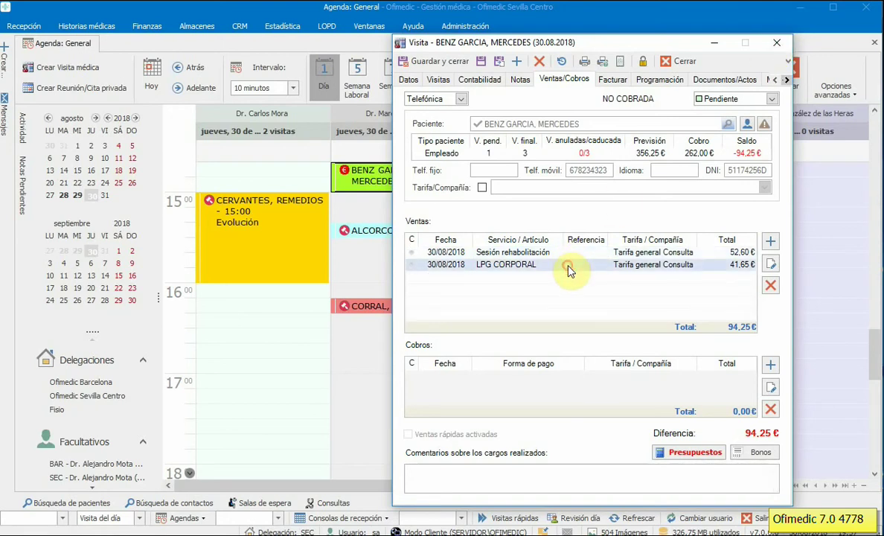
left_click(575, 252)
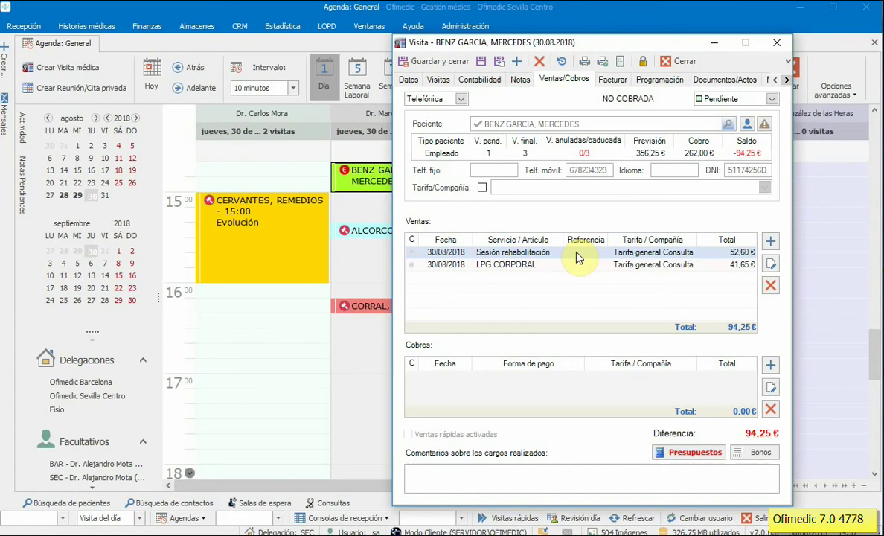
left_click(777, 42)
Reopen the medical history of the 14:40 visit's patient and display the sales of the day.
right_click(404, 179)
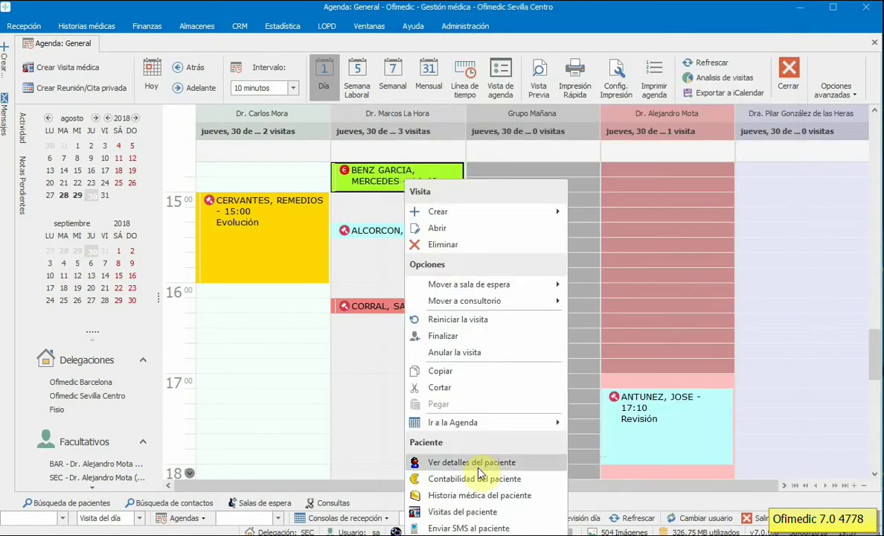
left_click(478, 494)
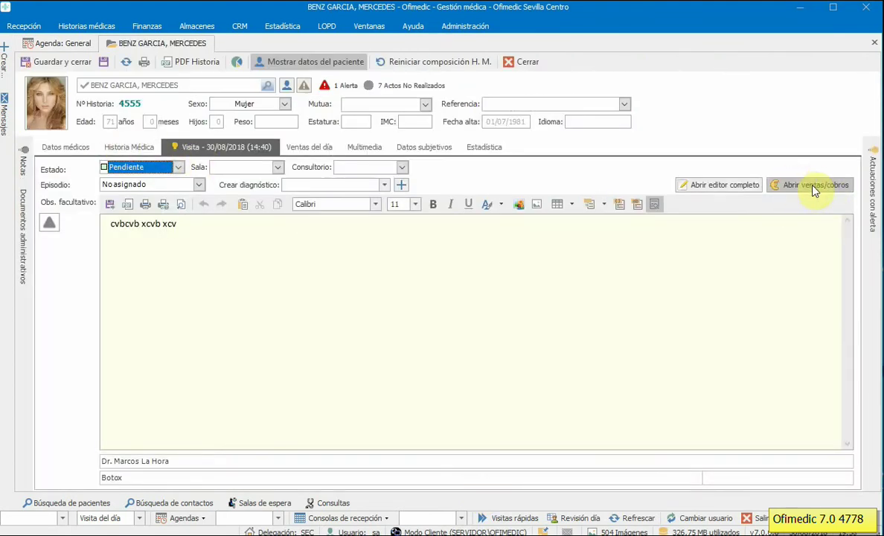
left_click(311, 148)
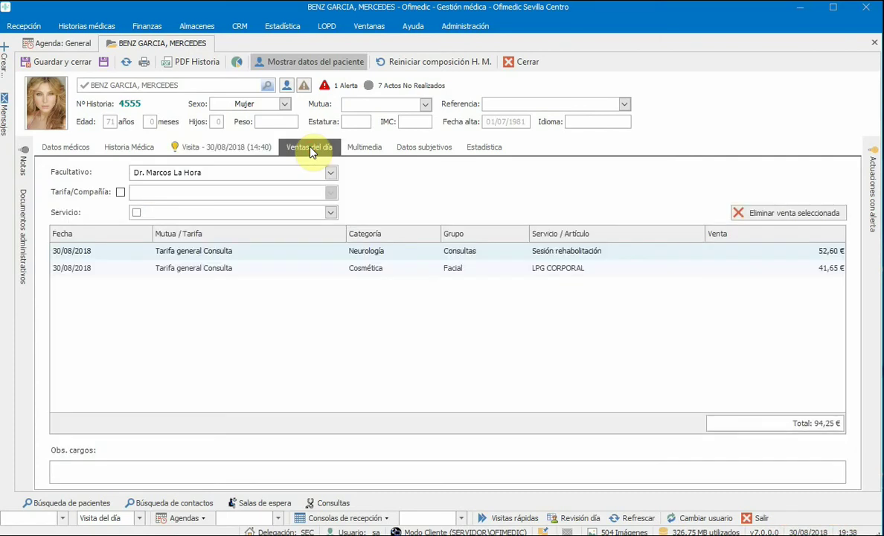